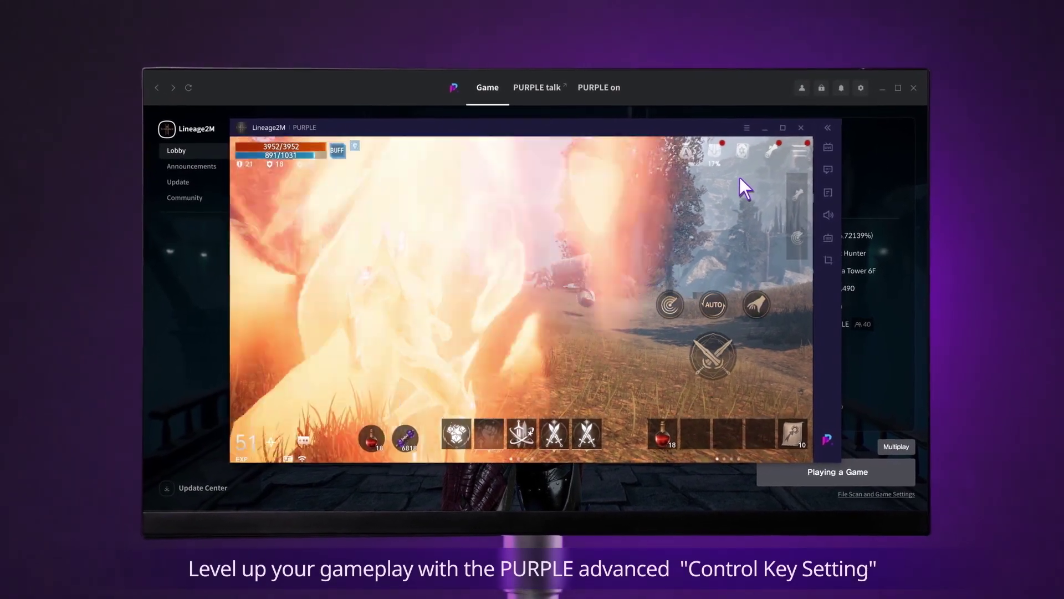
- In PURPLE's control key overlay, rebind attack from Space to Z and the T skill to F
click(829, 237)
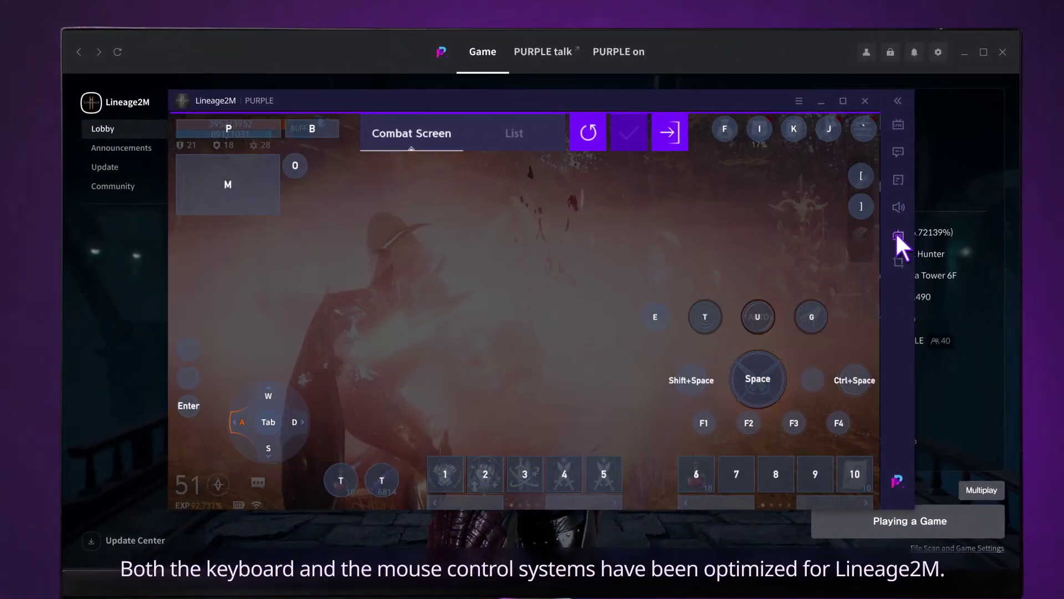
click(773, 382)
key(z)
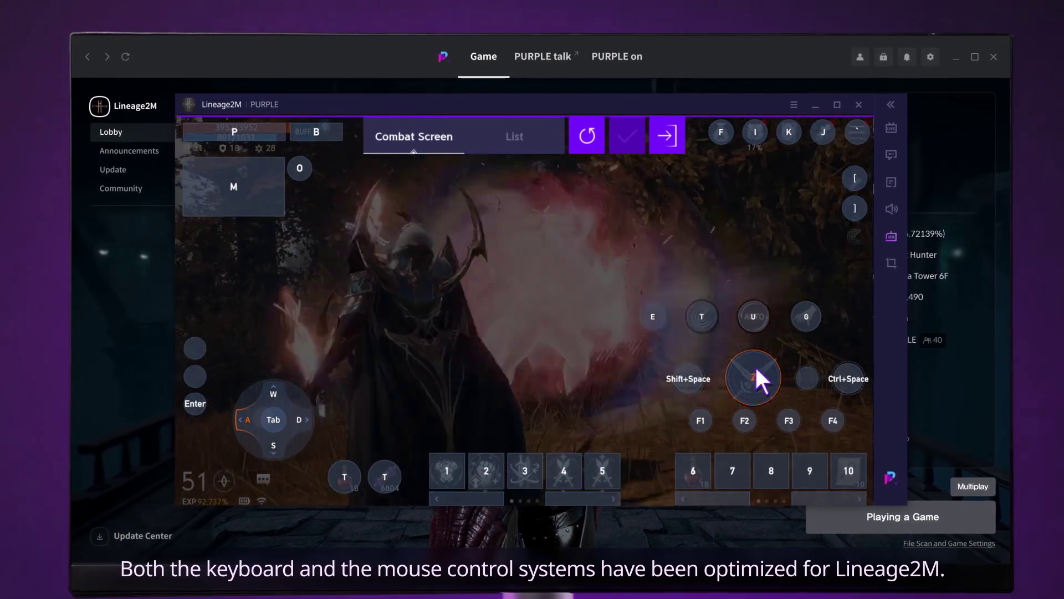
click(708, 318)
key(f)
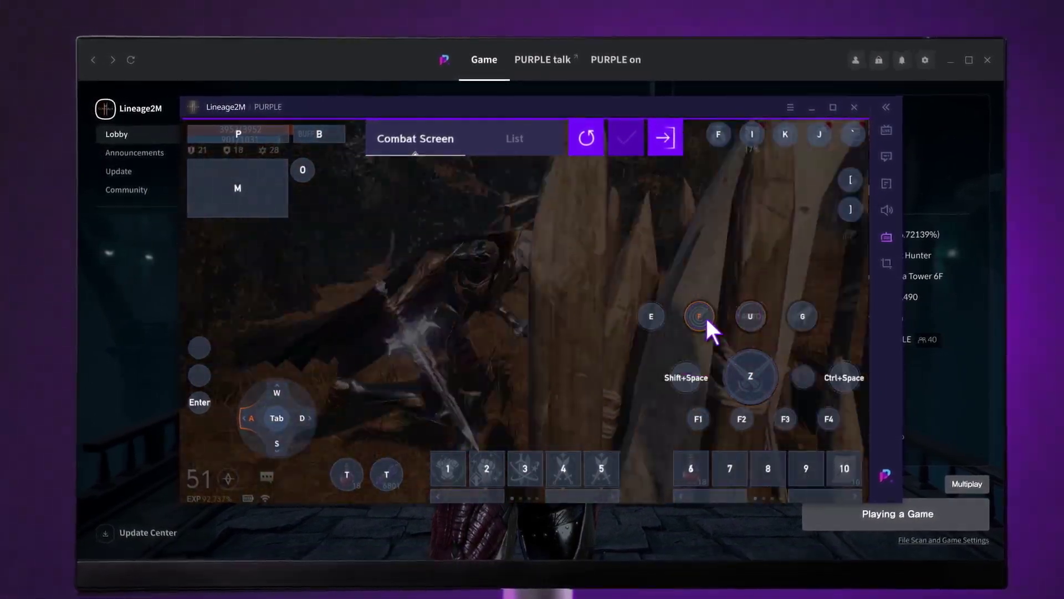
click(663, 139)
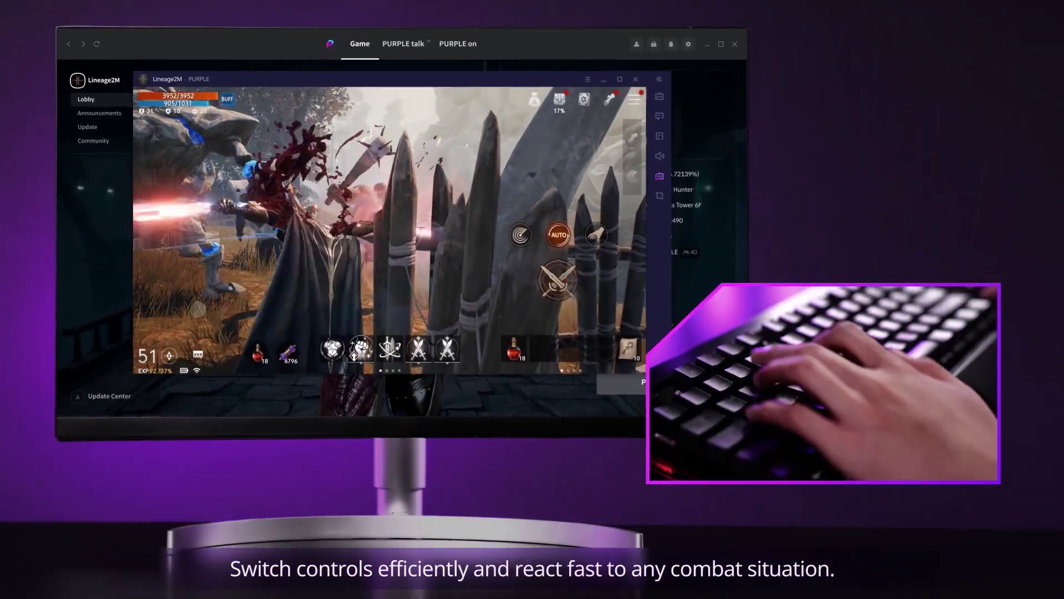